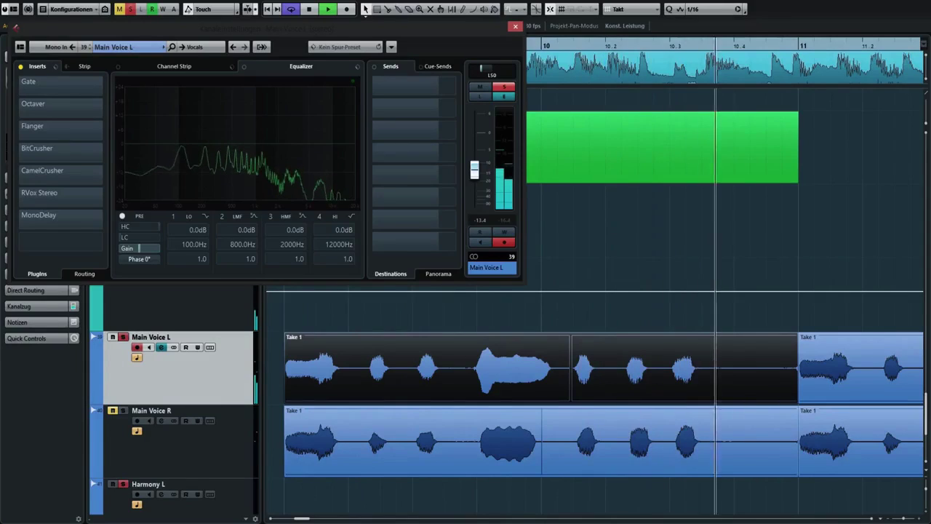
Step: Audition the looped phrase on the Main Voice tracks with all insert effects bypassed, and stop playback at the phrase start
key(space)
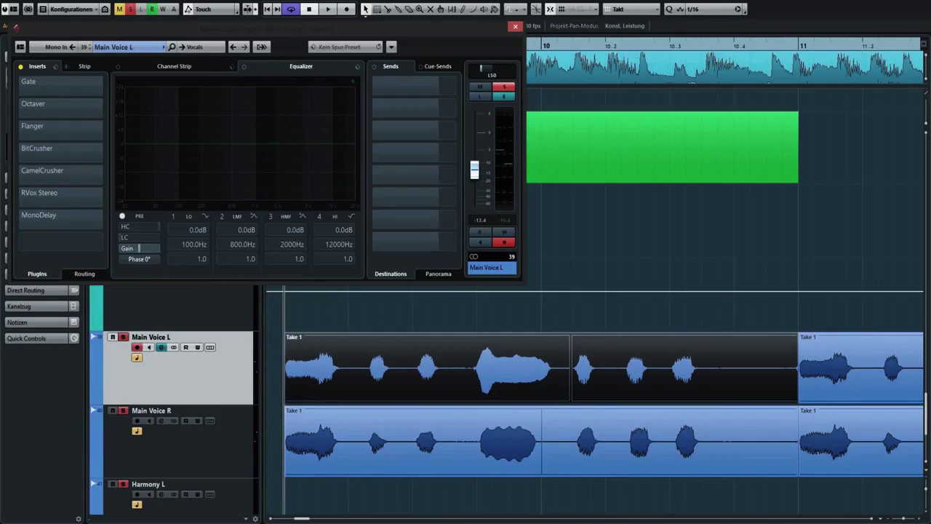
click(415, 455)
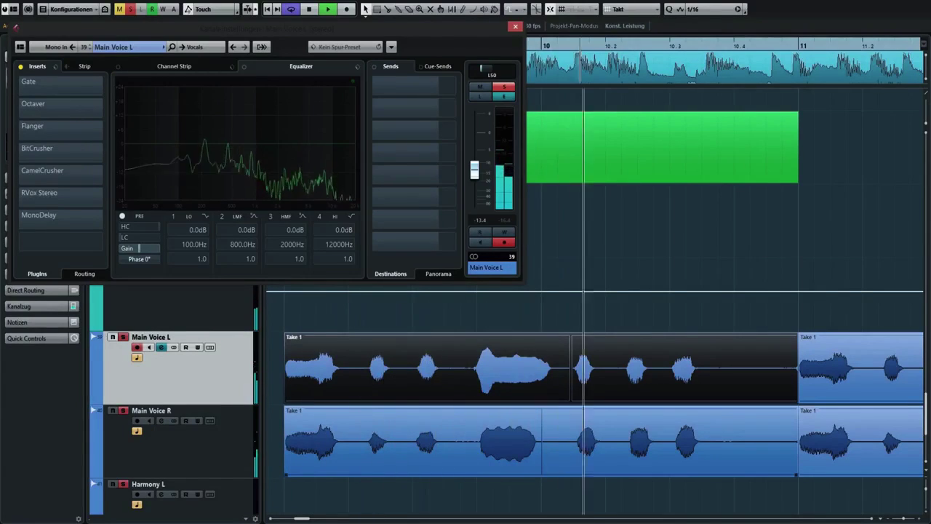
key(space)
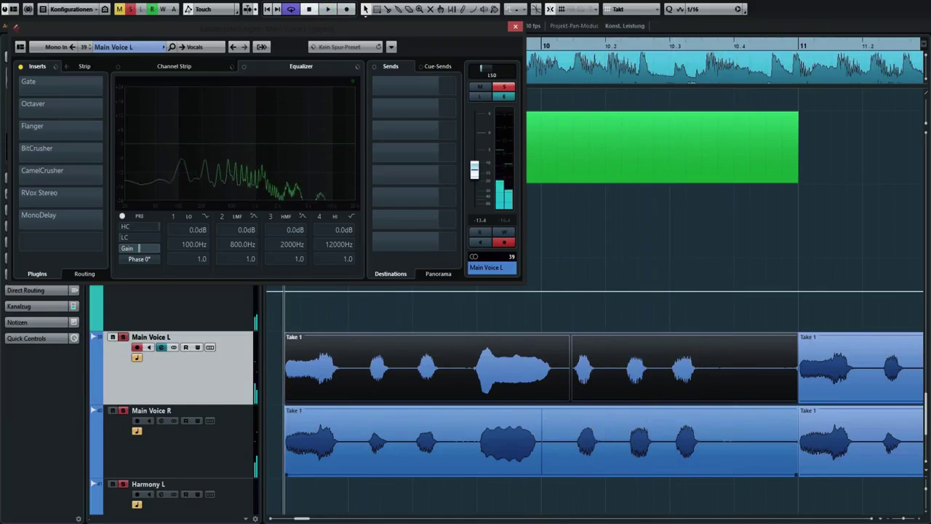
key(KP_0)
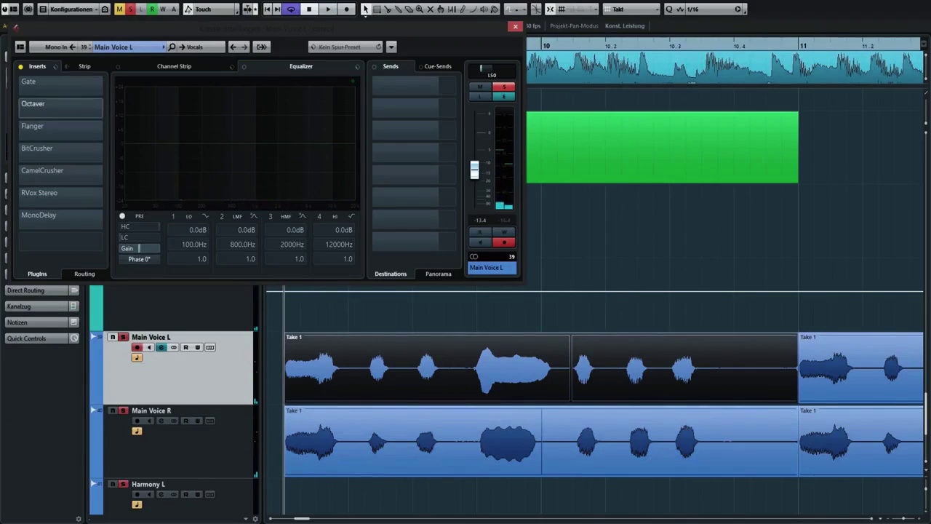
Step: Activate the Gate insert on both Main Voice L and Main Voice R, and audition the gated vocals
mouse_move(61, 97)
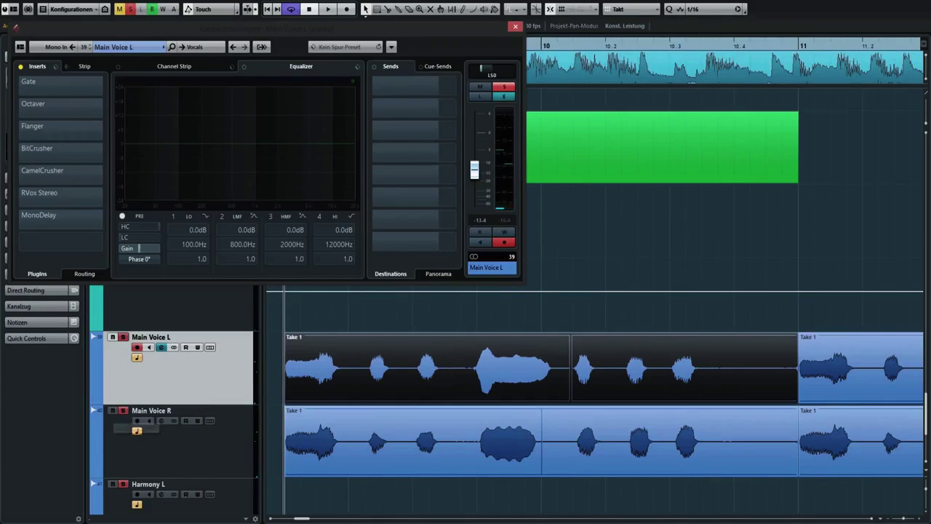
click(60, 95)
key(Down)
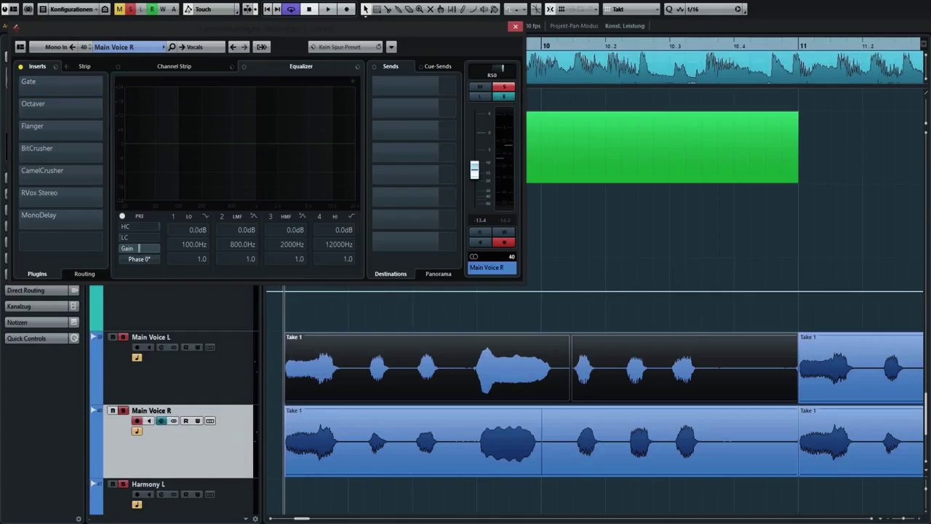
click(60, 97)
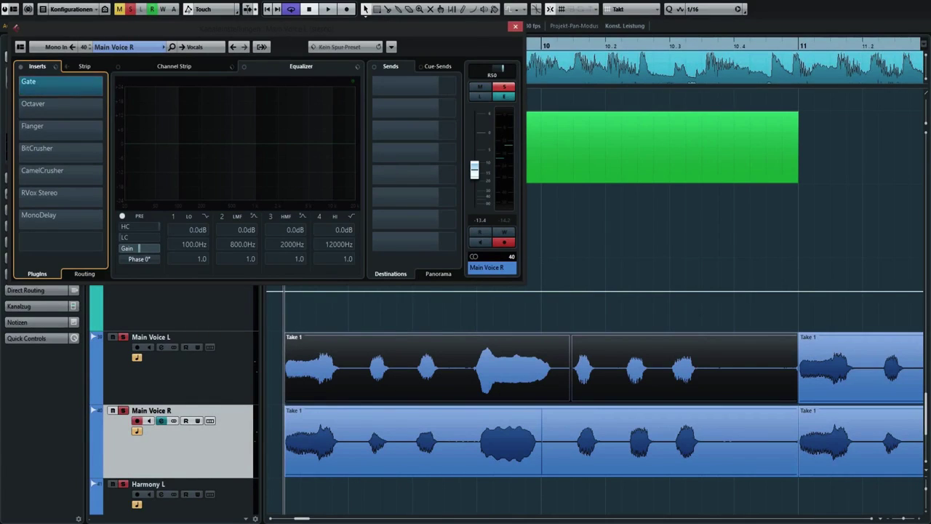
key(Up)
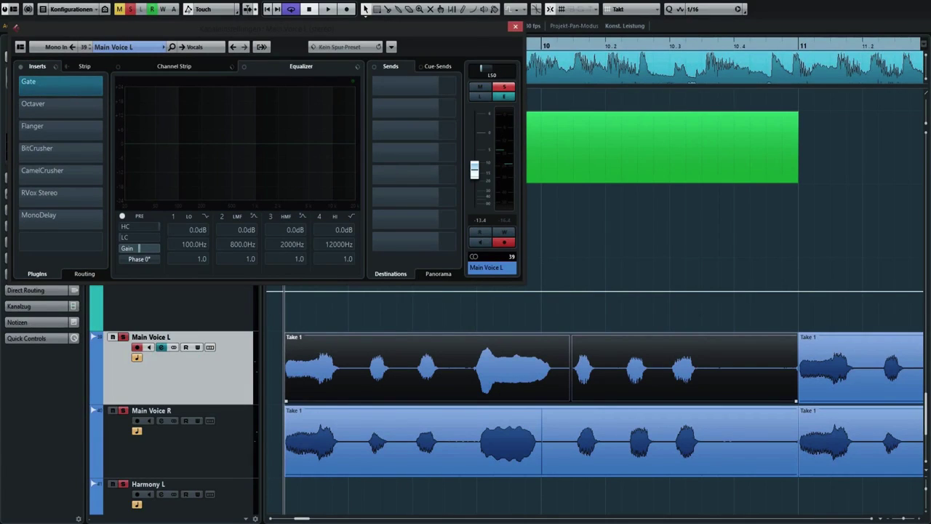
key(space)
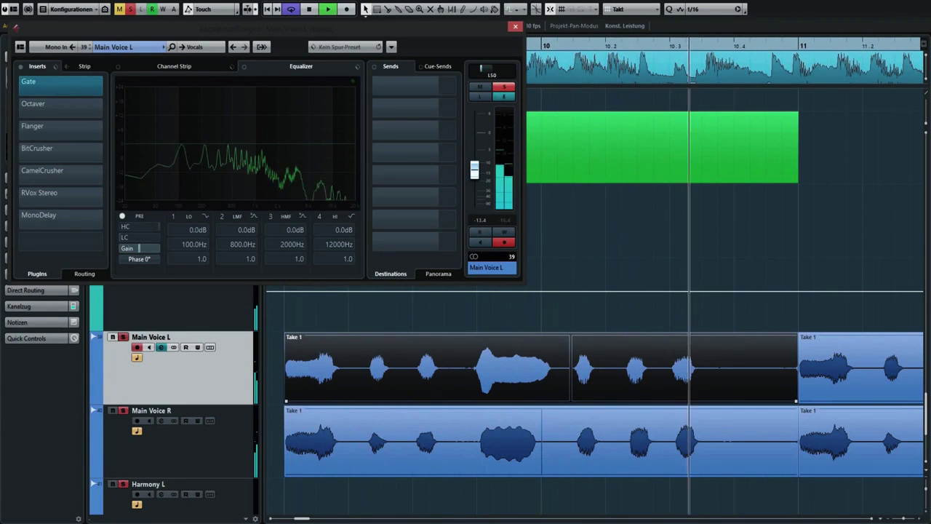
key(space)
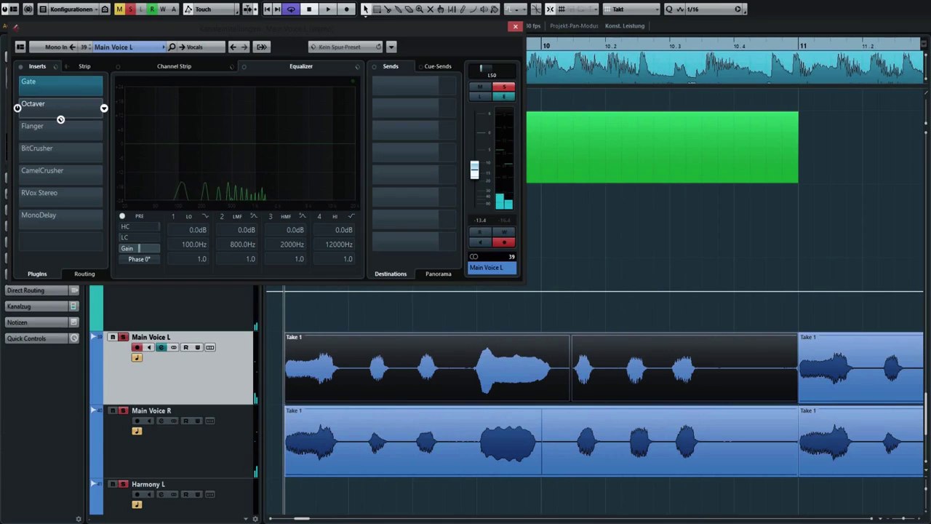
Step: Activate the Octaver insert on both Main Voice tracks, open its settings on Main Voice L, and audition the loop
key(Down)
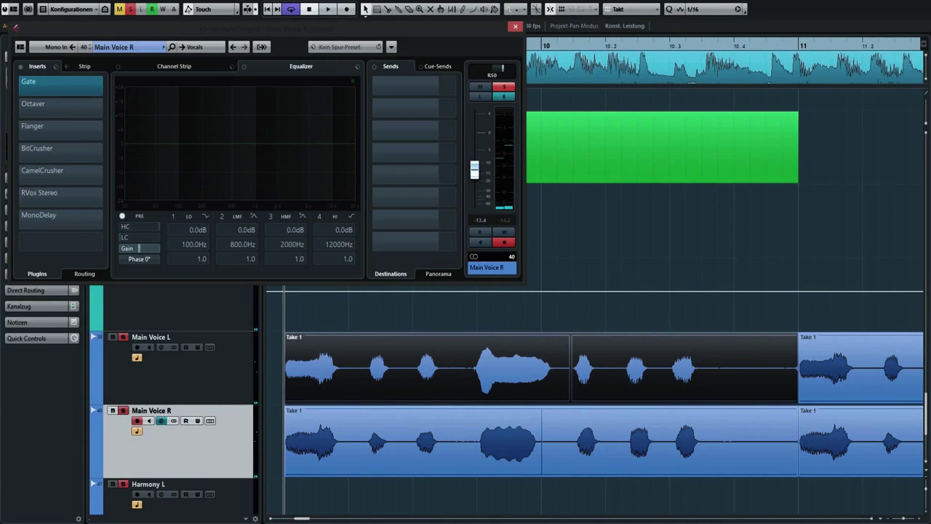
key(Up)
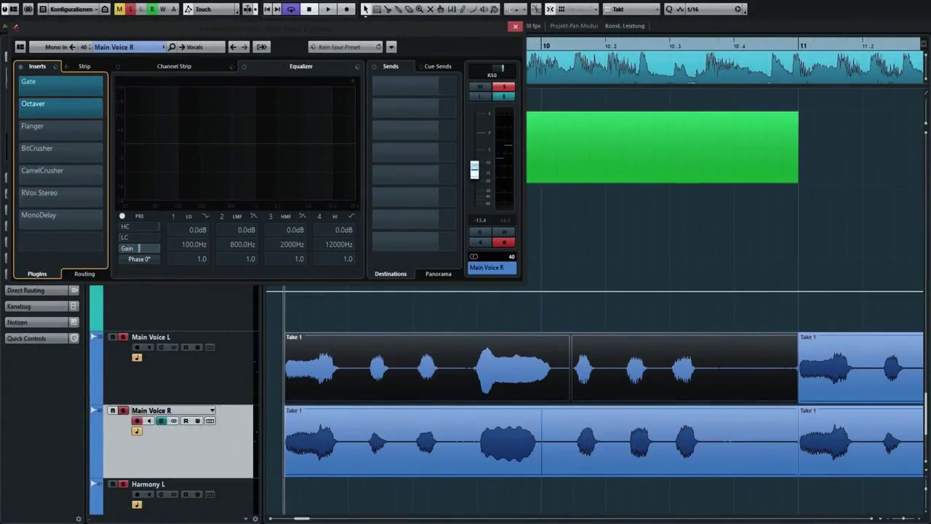
key(Up)
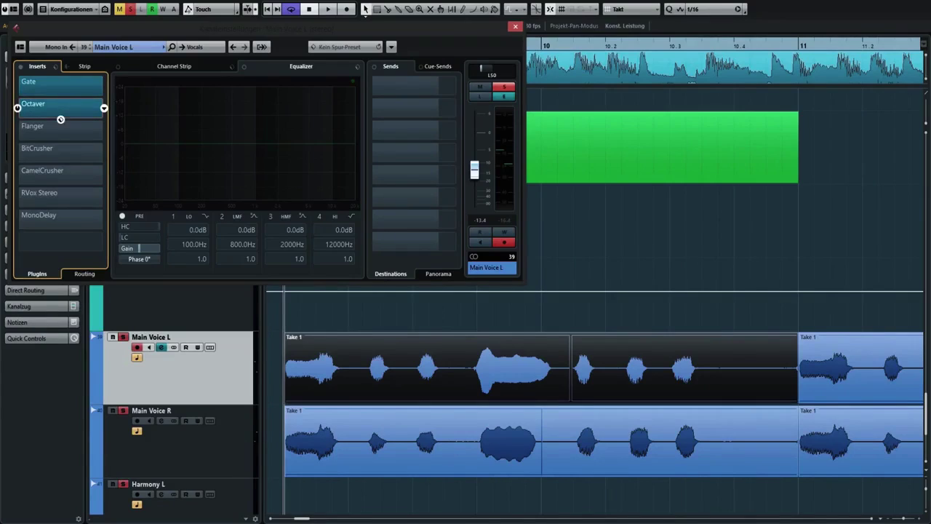
click(61, 113)
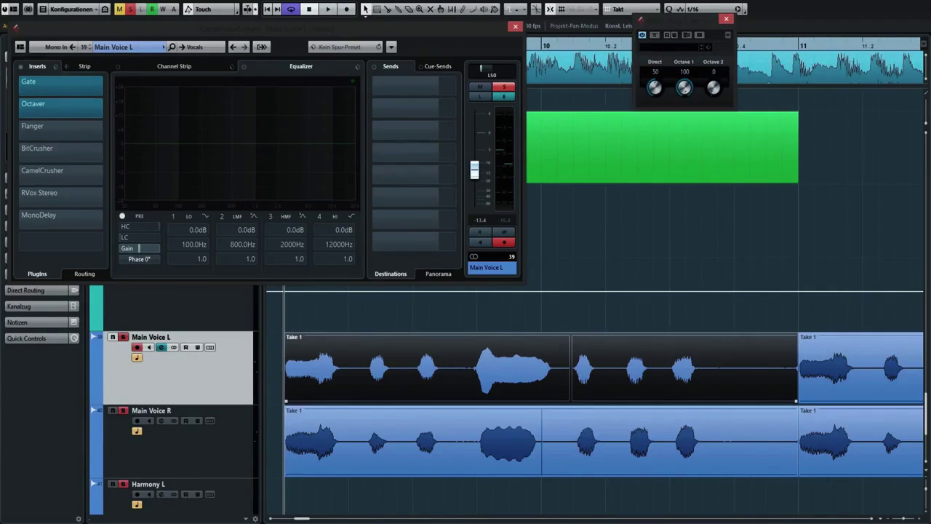
key(space)
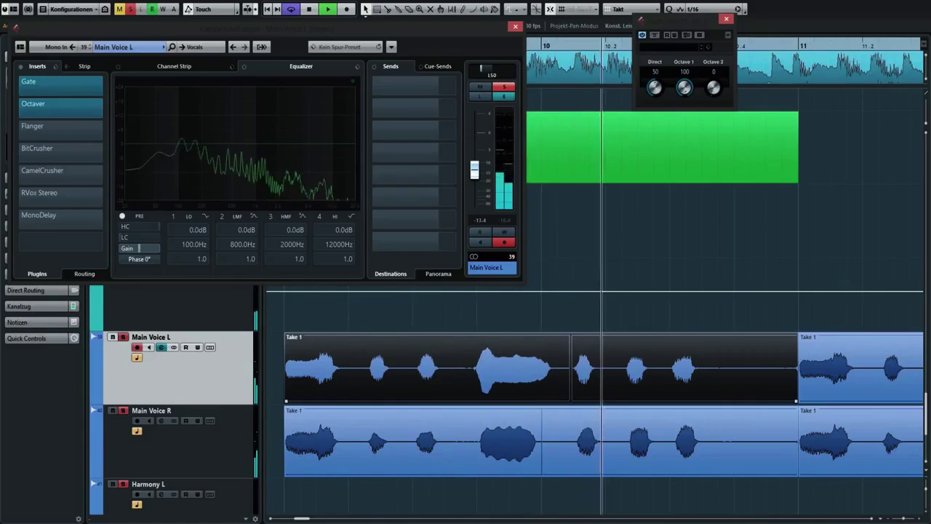
key(space)
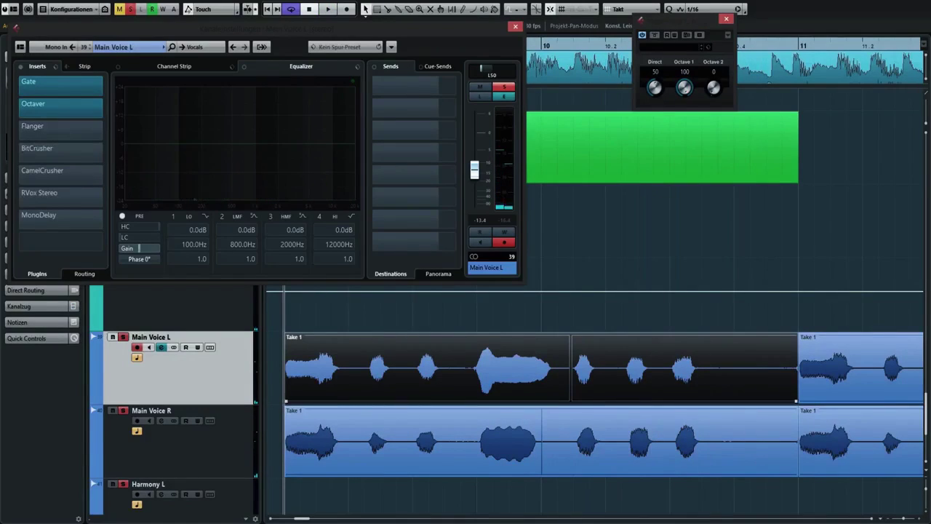
Step: Activate the Flanger insert on both Main Voice tracks, open its settings on Main Voice L, and audition the loop
click(181, 443)
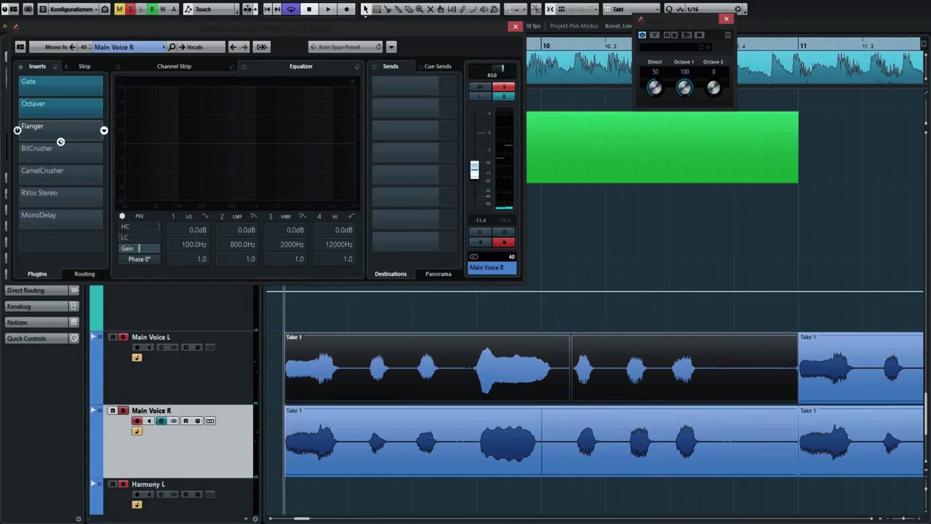
key(Up)
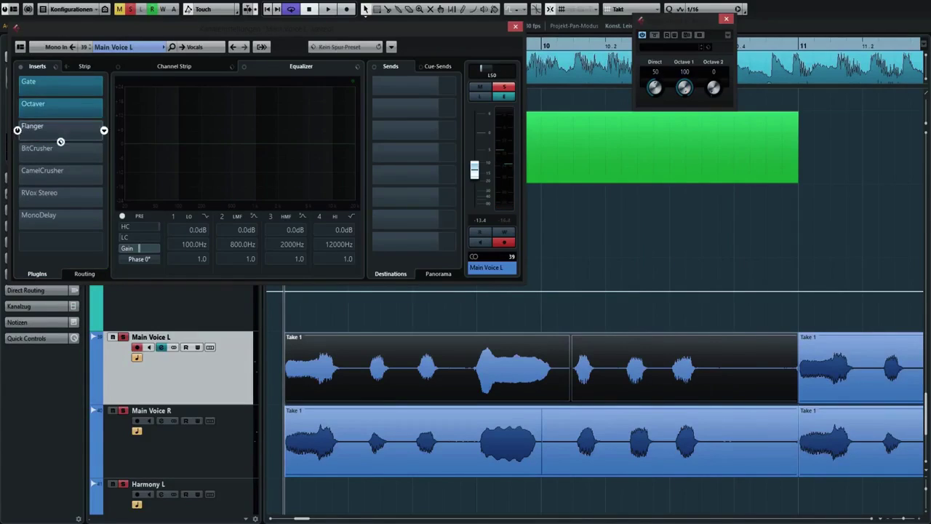
click(61, 139)
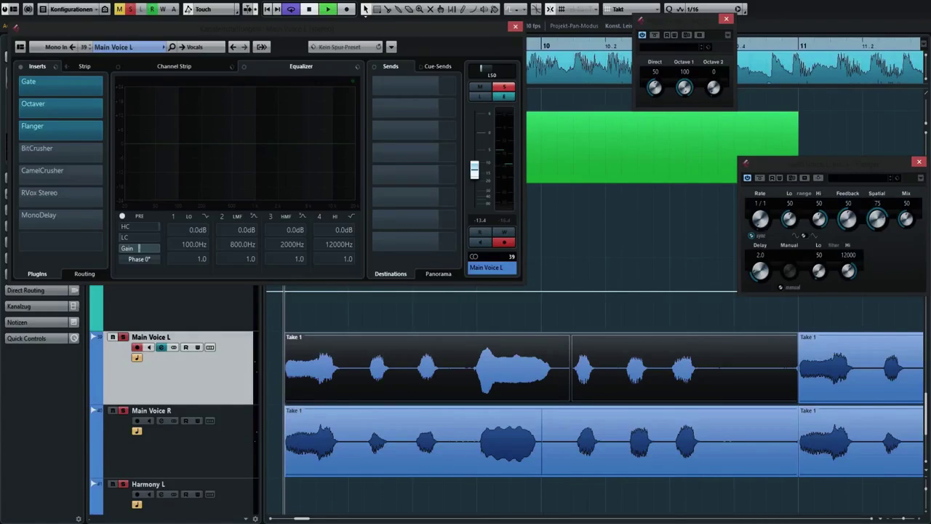
key(space)
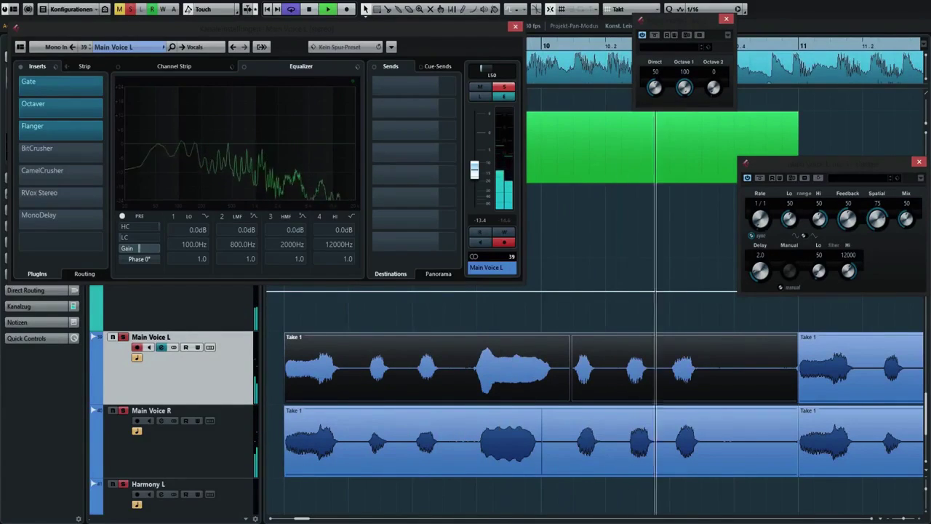
key(space)
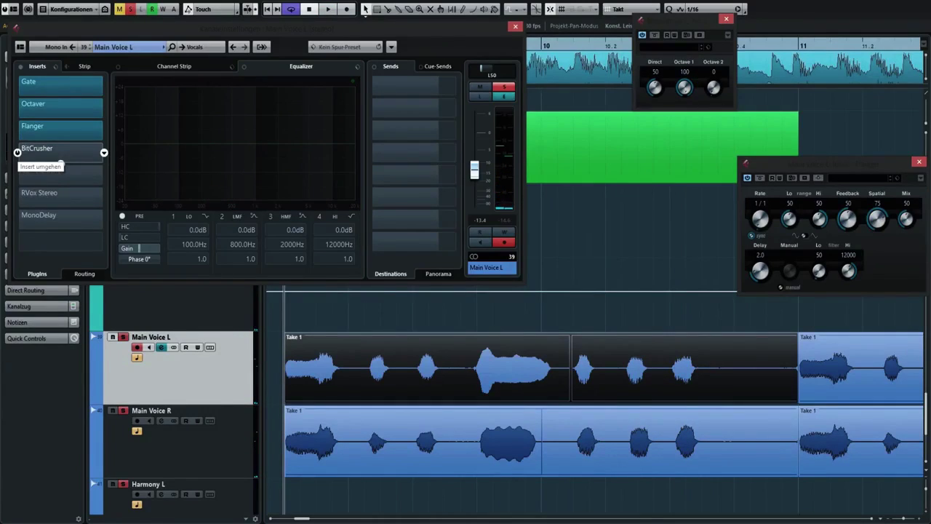
Step: Activate the BitCrusher insert on both Main Voice tracks with its settings open for Main Voice L, and audition the loop
click(58, 151)
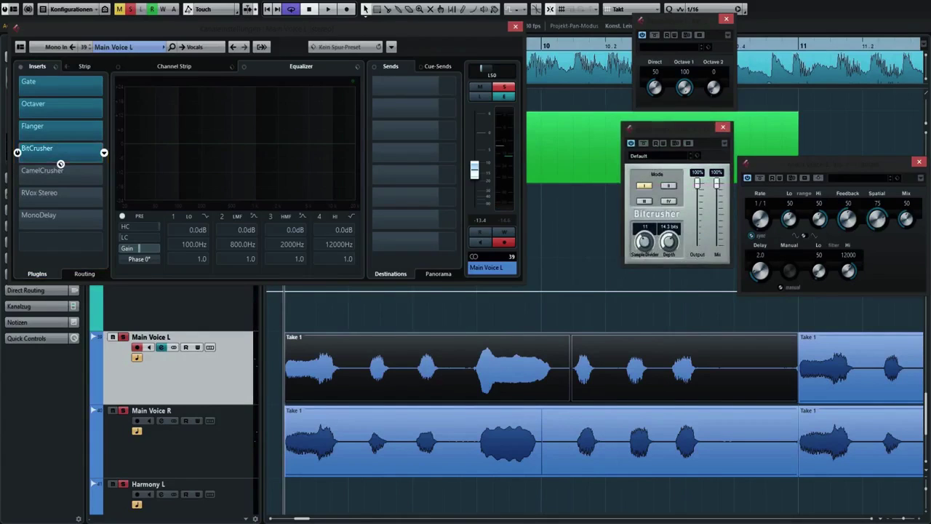
key(Down)
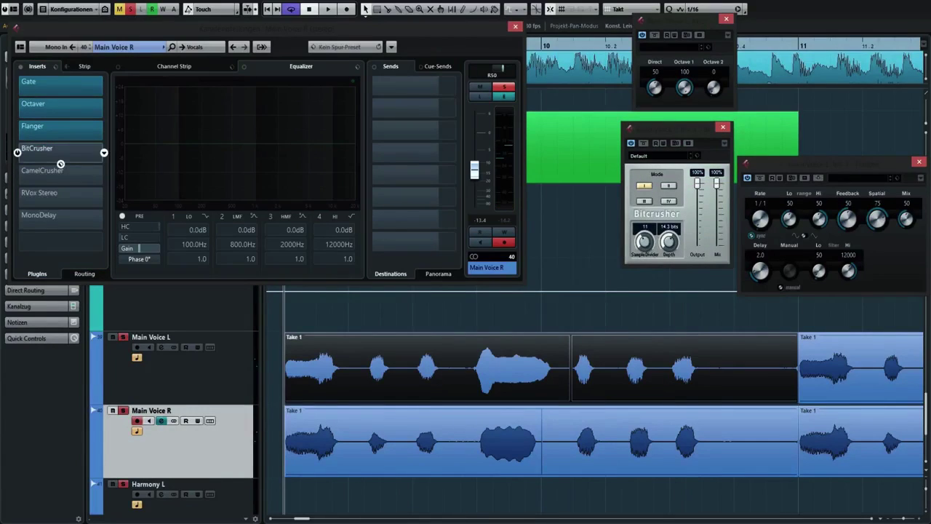
key(Up)
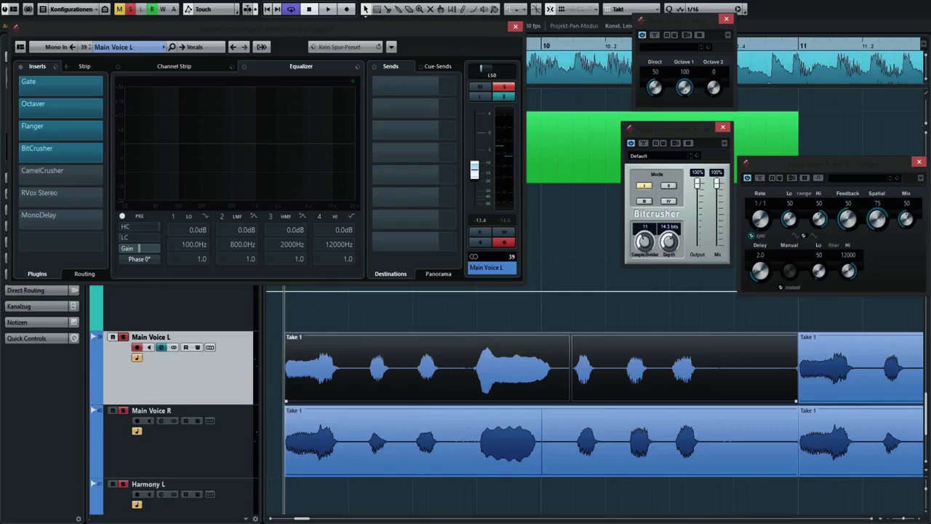
key(ctrl+a)
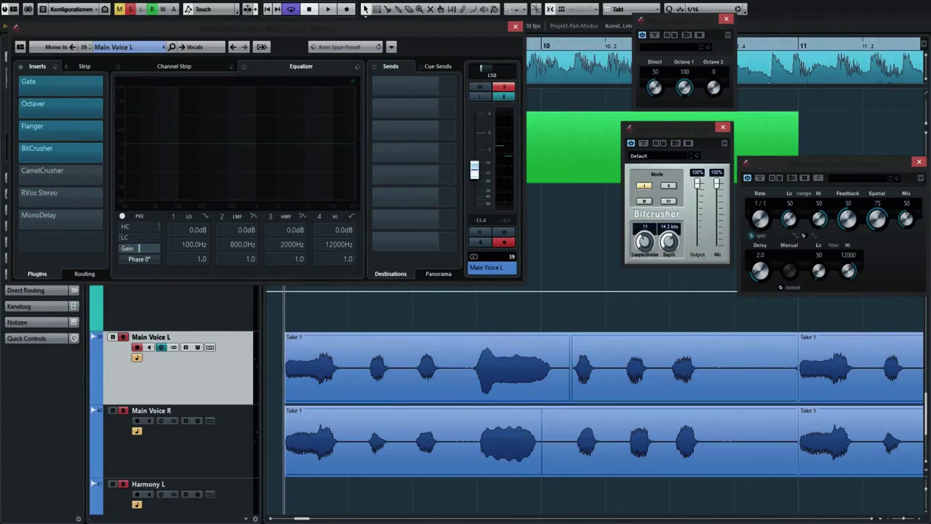
click(541, 368)
click(190, 450)
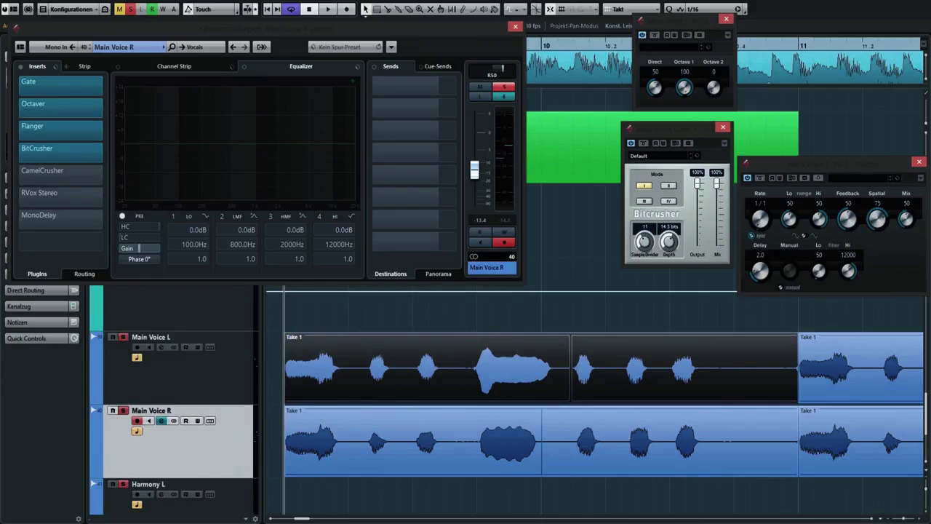
click(190, 378)
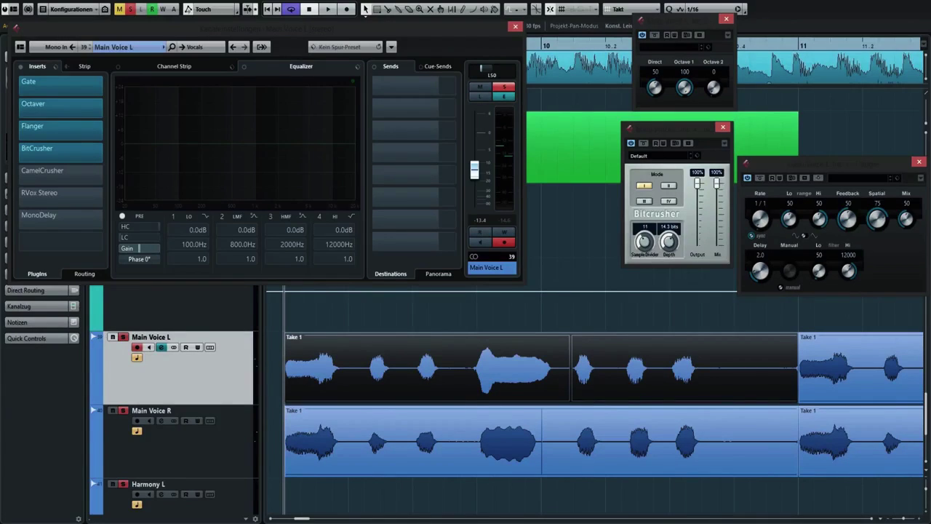
drag(677, 128, 674, 134)
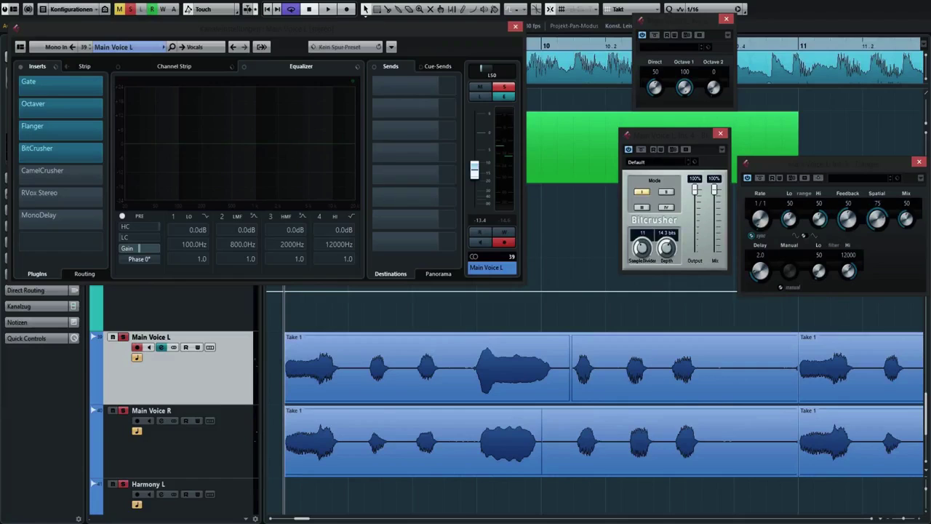
key(space)
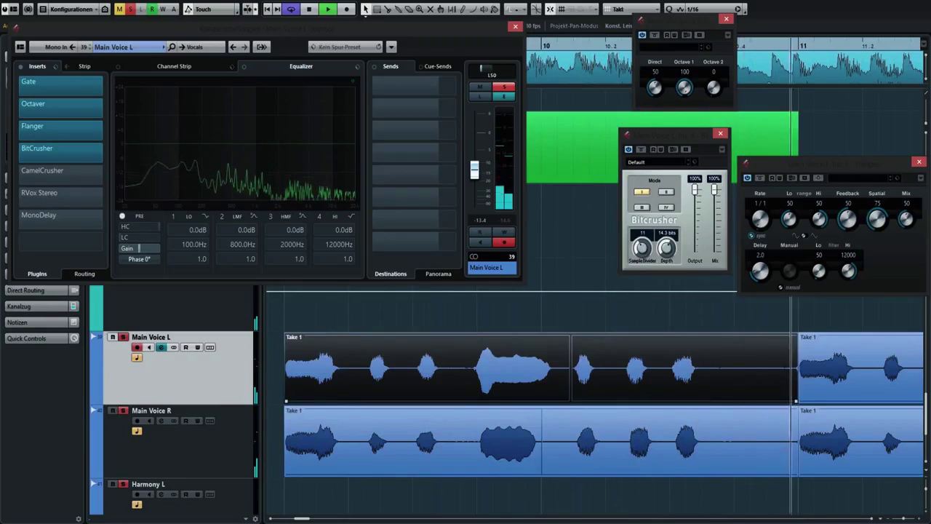
key(space)
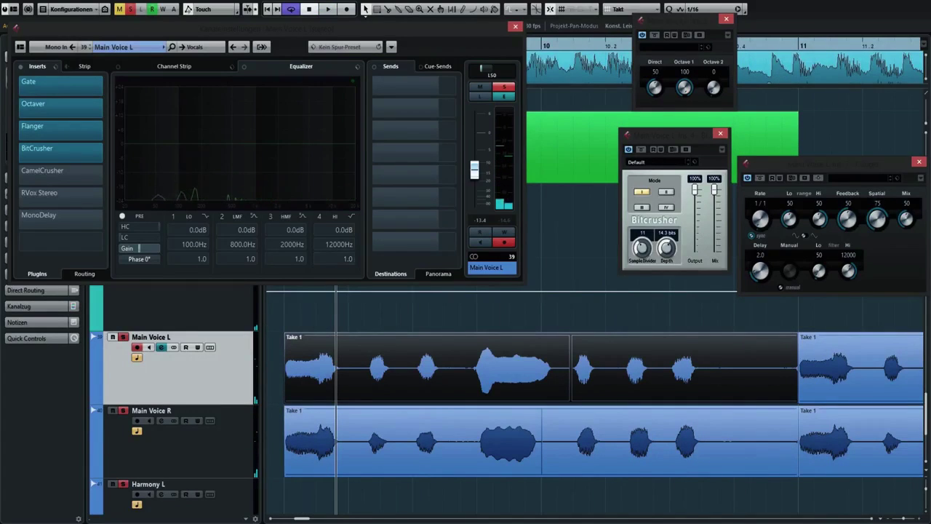
Step: Activate the CamelCrusher insert on both Main Voice tracks and place its open settings window for Main Voice L beside the other plug-ins
click(178, 450)
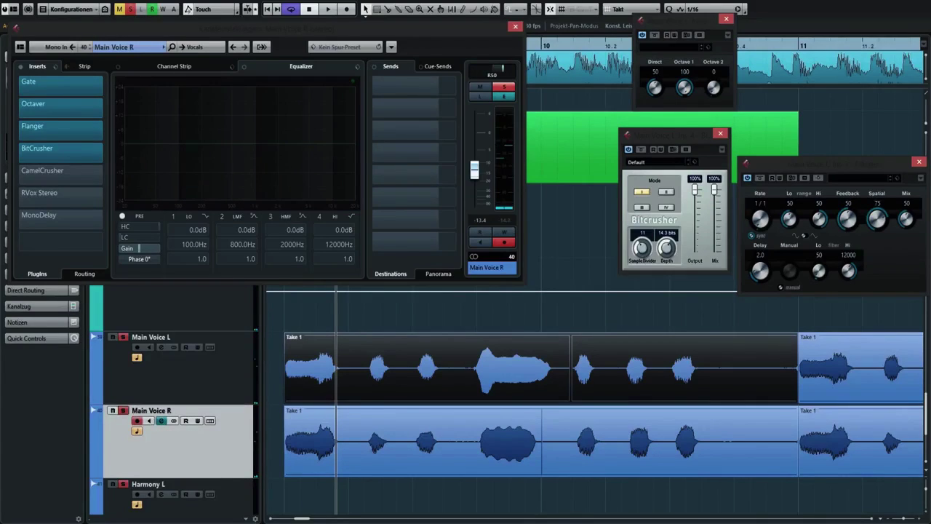
click(18, 174)
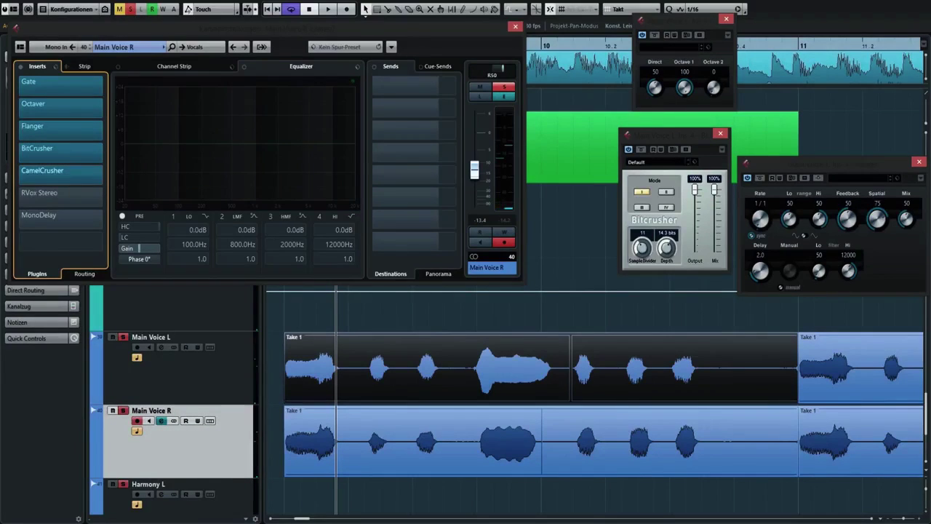
key(Up)
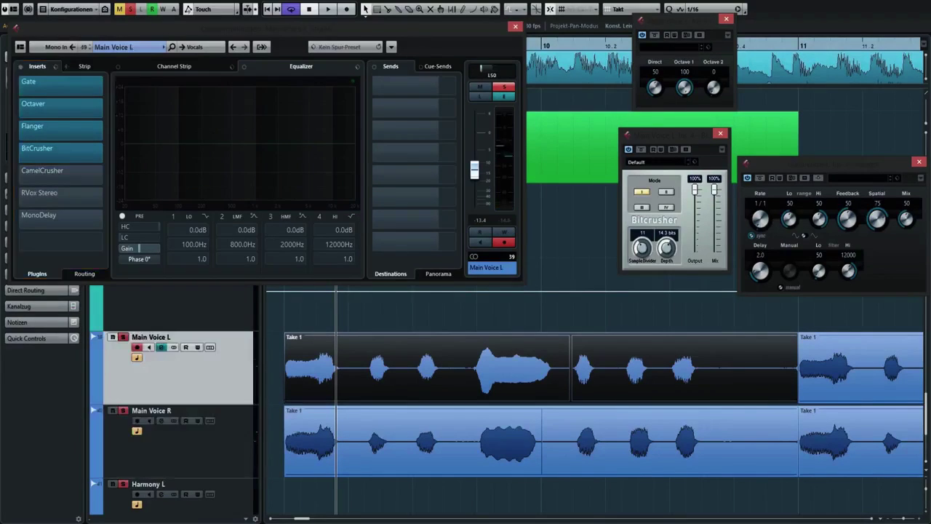
click(61, 175)
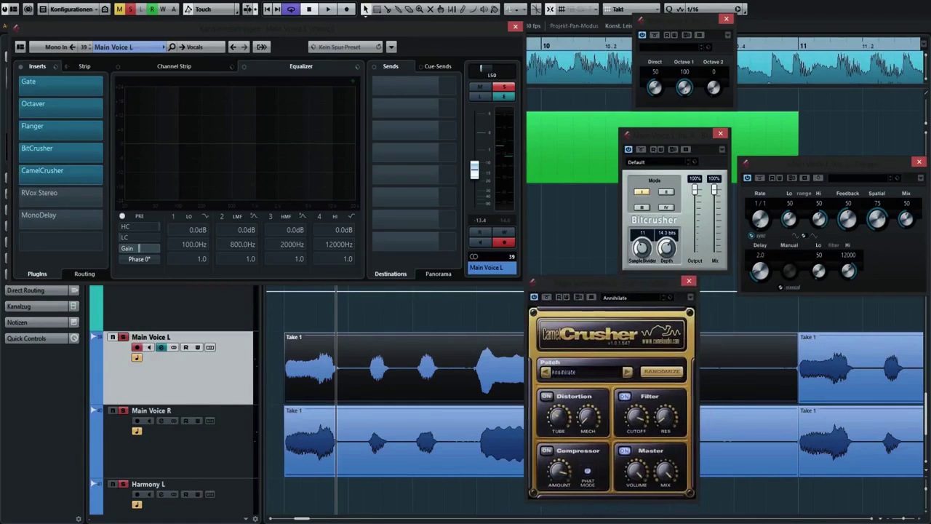
drag(611, 283, 530, 283)
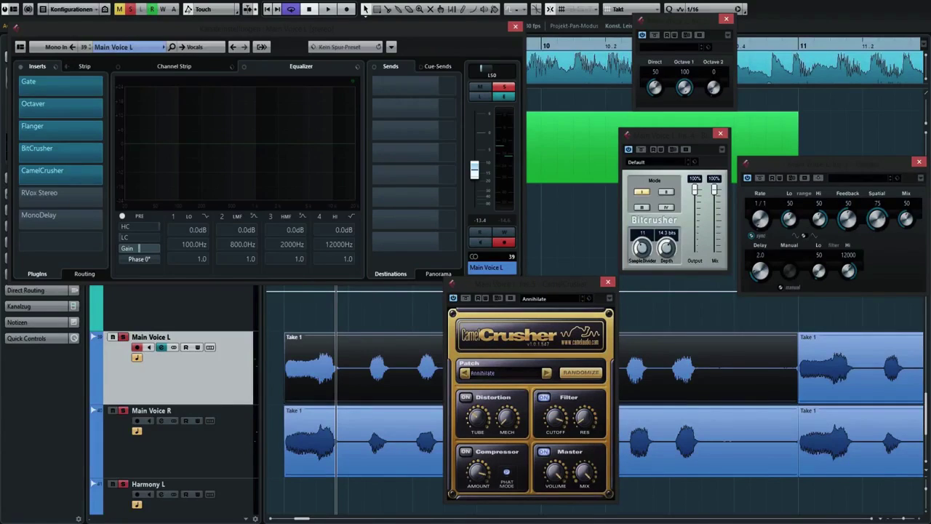
Step: Audition the loop from its start with the CamelCrusher insert active on both Main Voice tracks
key(KP_1)
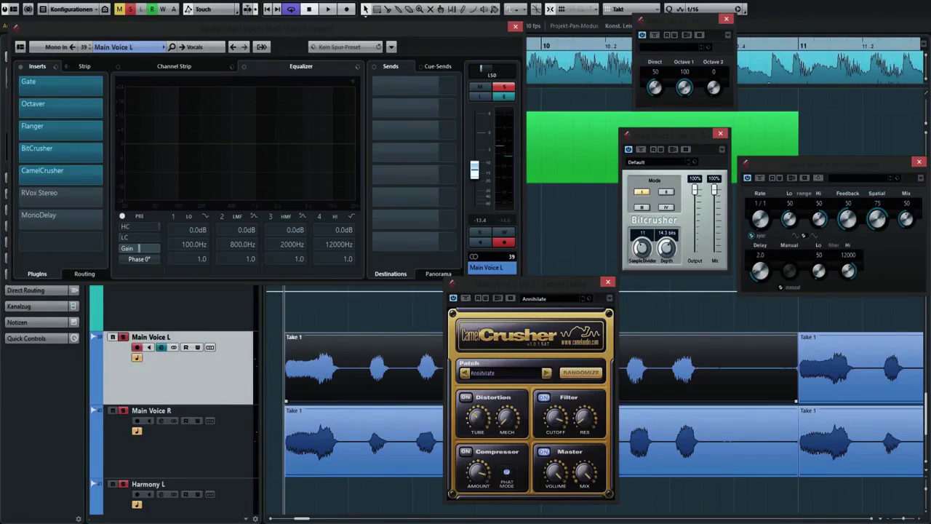
key(Down)
key(Up)
key(ctrl+shift+a)
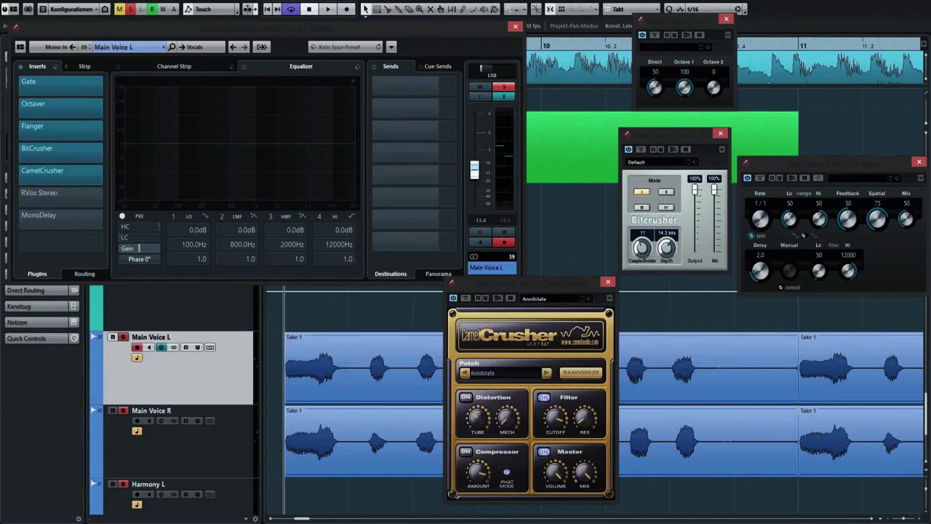
click(364, 369)
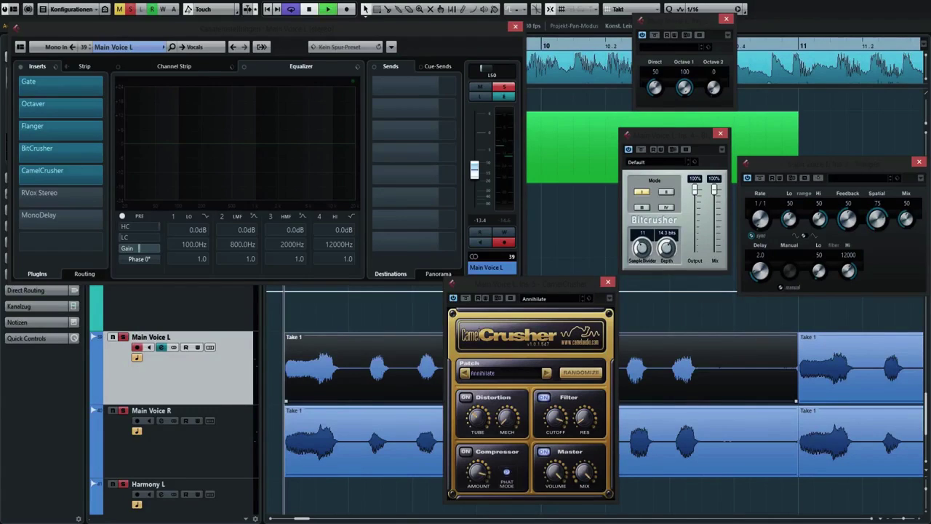
key(space)
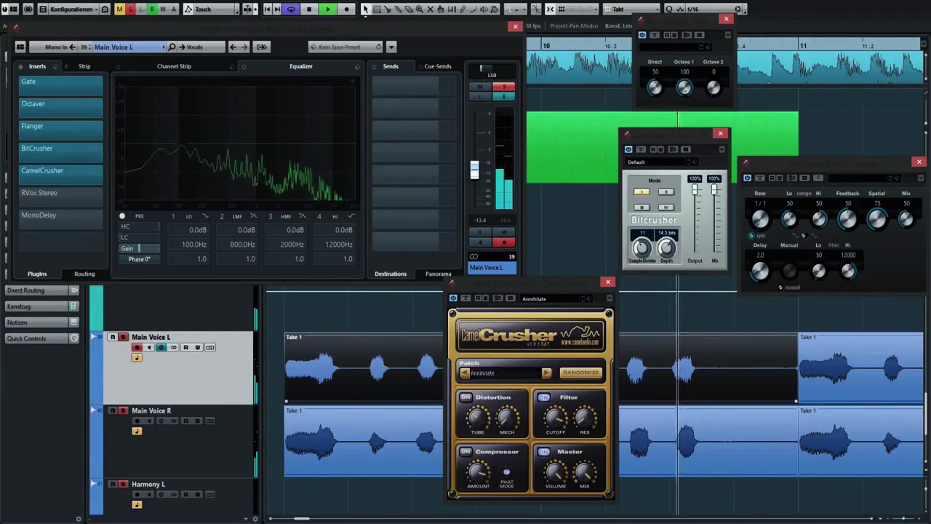
key(space)
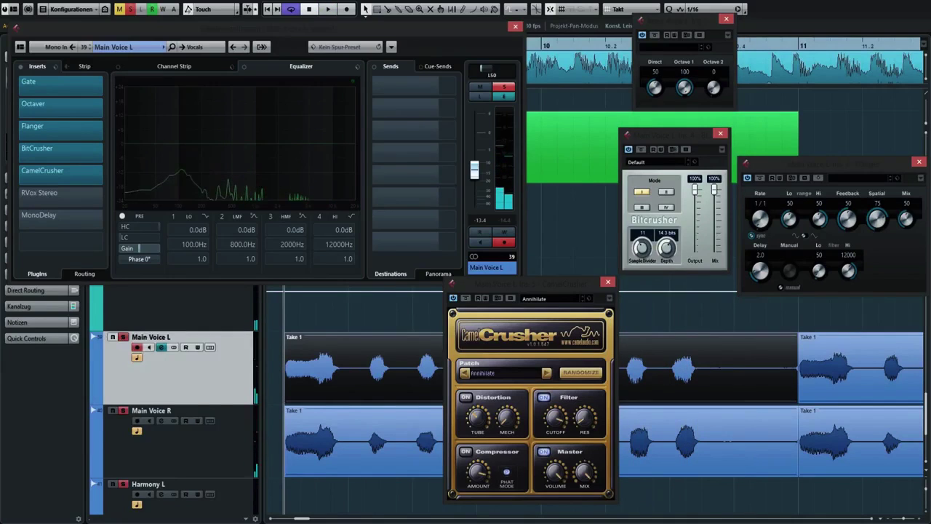
Step: Activate the RVox Stereo insert on both Main Voice tracks with its settings open, and audition the loop
click(58, 193)
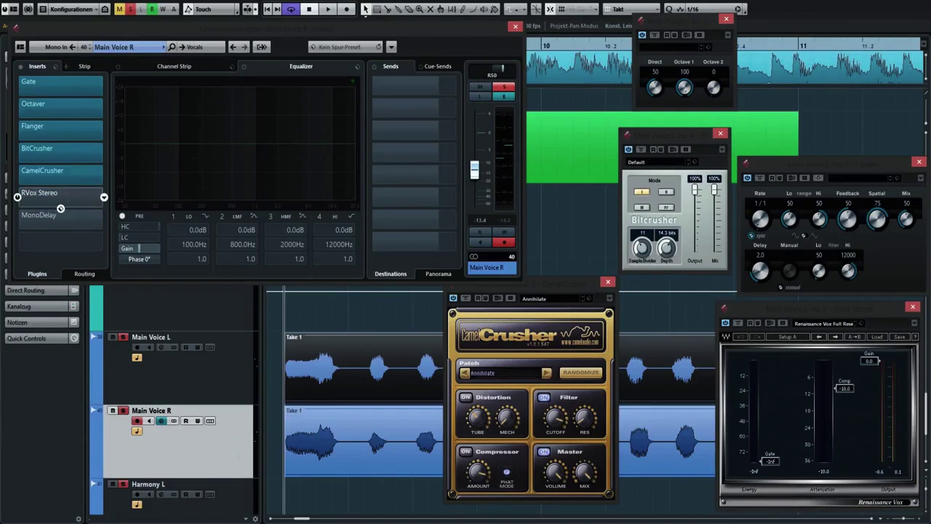
click(18, 196)
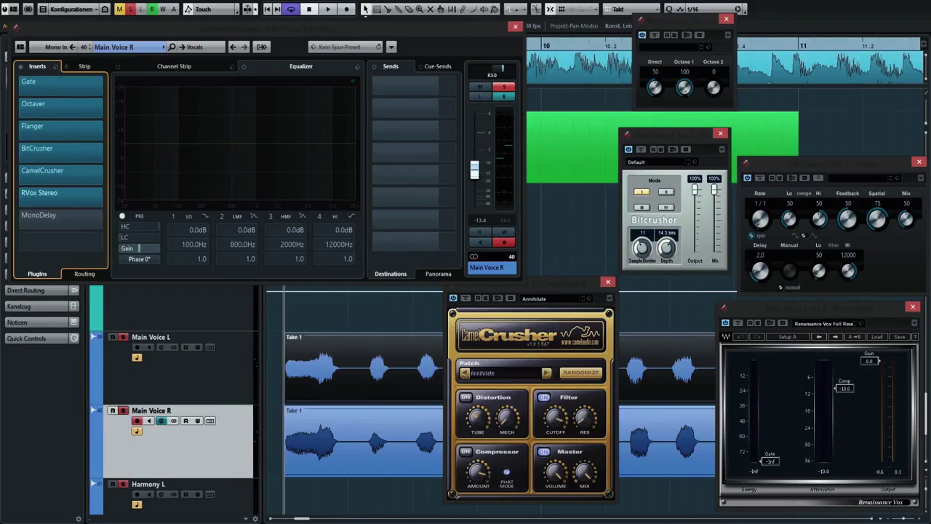
key(space)
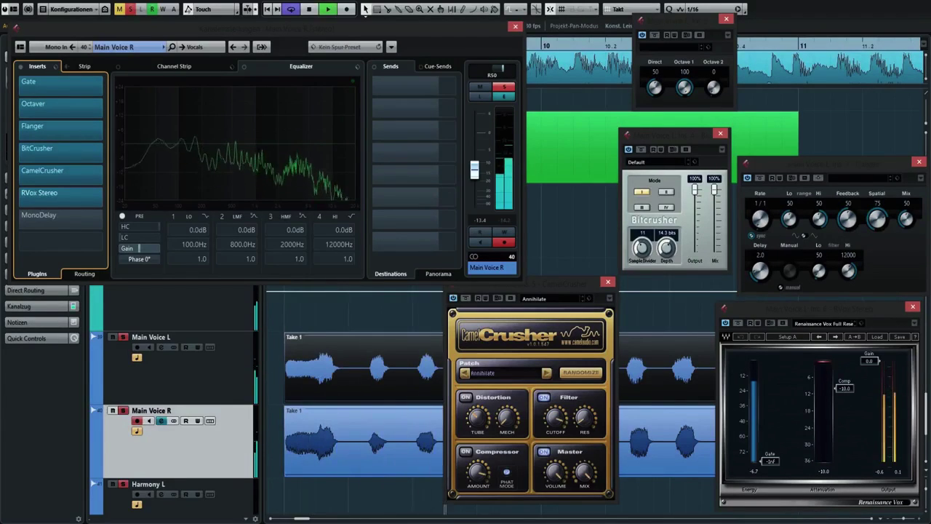
mouse_move(21, 219)
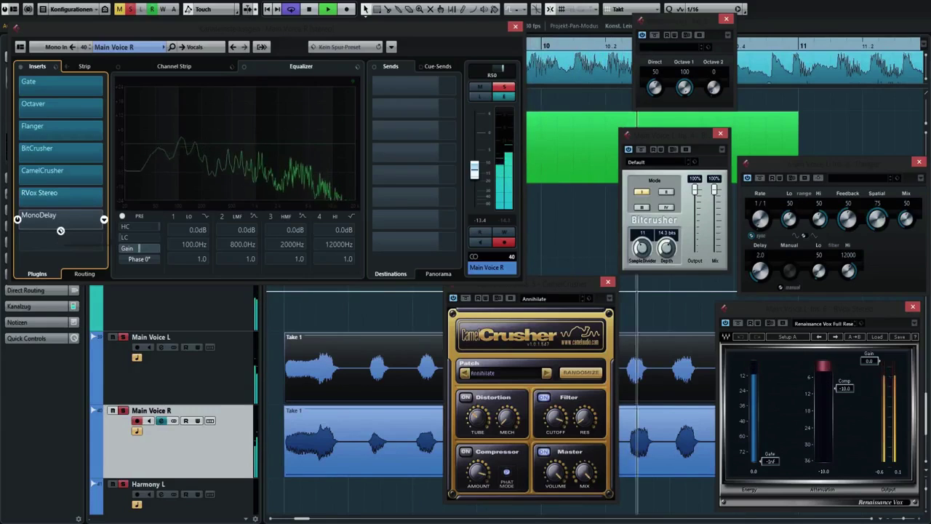
key(space)
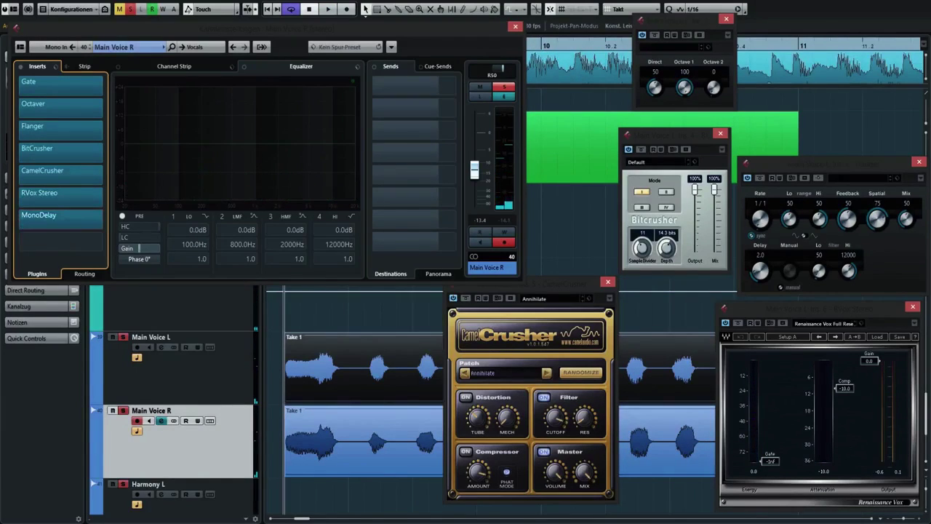
Step: Activate the MonoDelay insert on both Main Voice tracks, place its settings window for Main Voice L beside CamelCrusher, and audition the loop
key(Up)
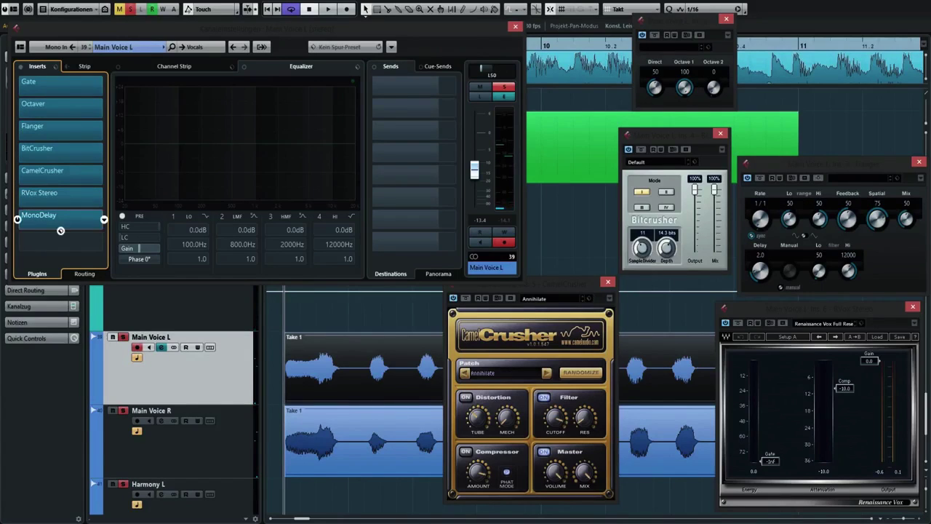
click(60, 228)
drag(437, 402, 345, 384)
key(space)
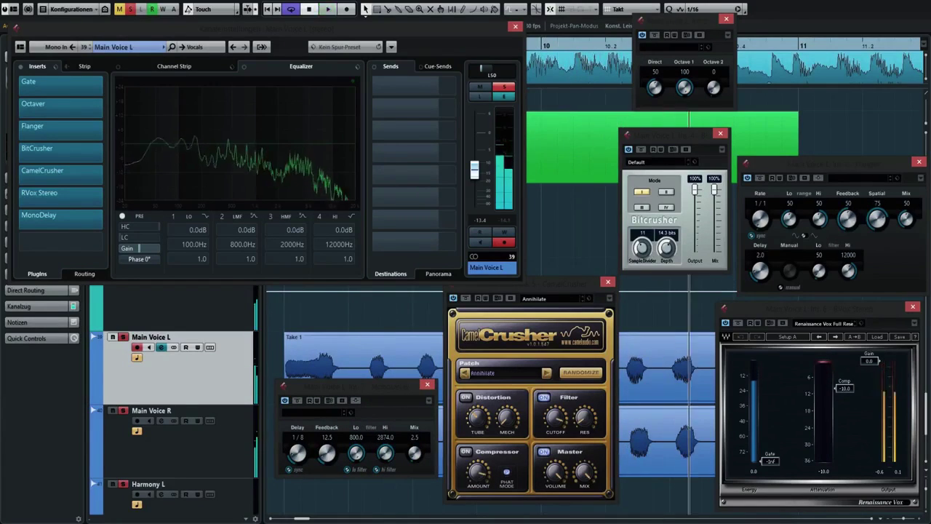
key(space)
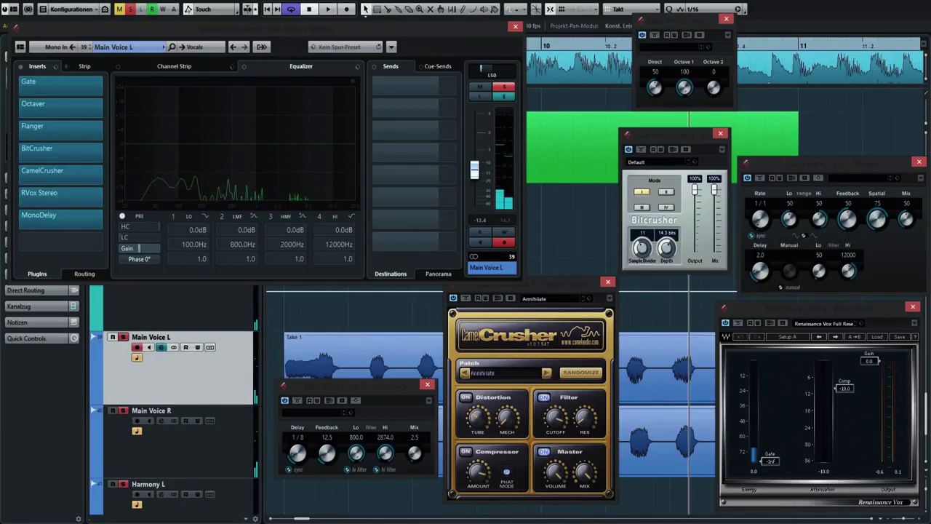
Step: Select the Vocals group channel above the voice tracks and activate its RVox Stereo insert with its settings open
click(179, 309)
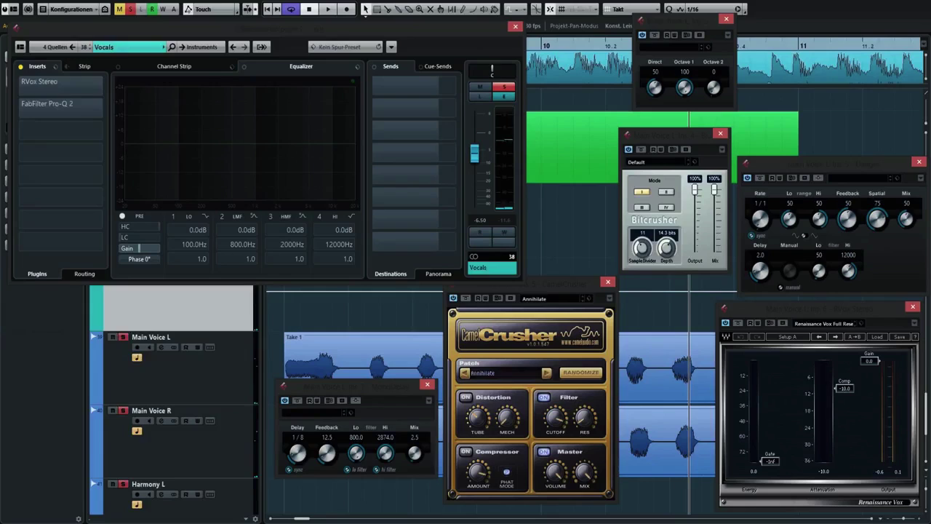
key(Down)
key(Down)
key(Up)
key(Down)
key(Up)
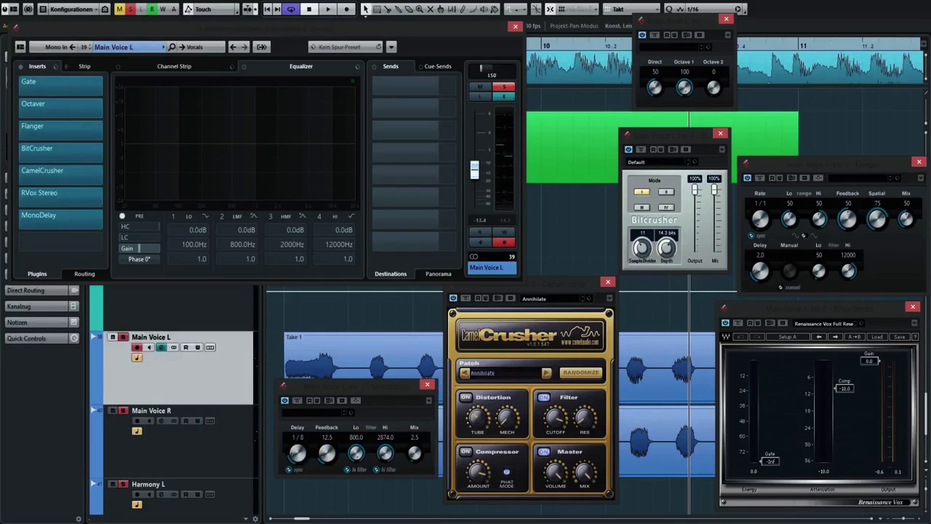
key(Up)
mouse_move(60, 97)
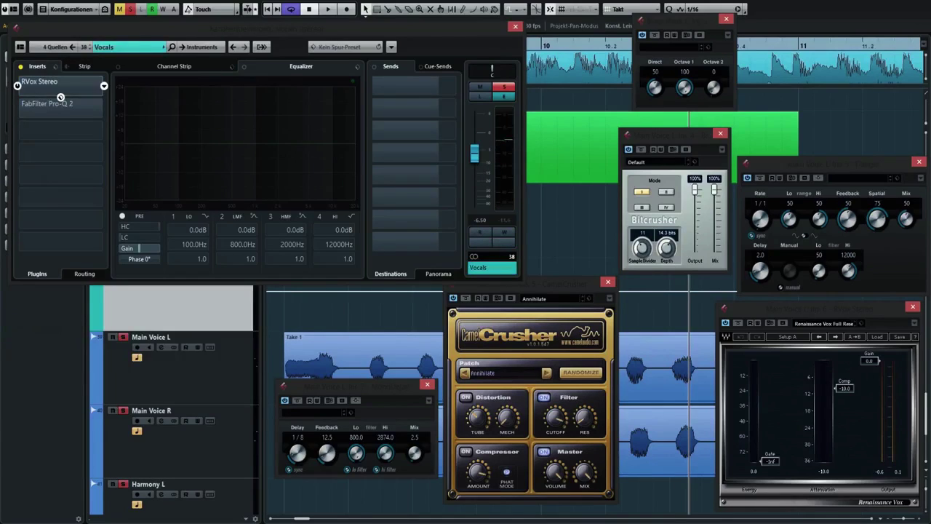
click(17, 86)
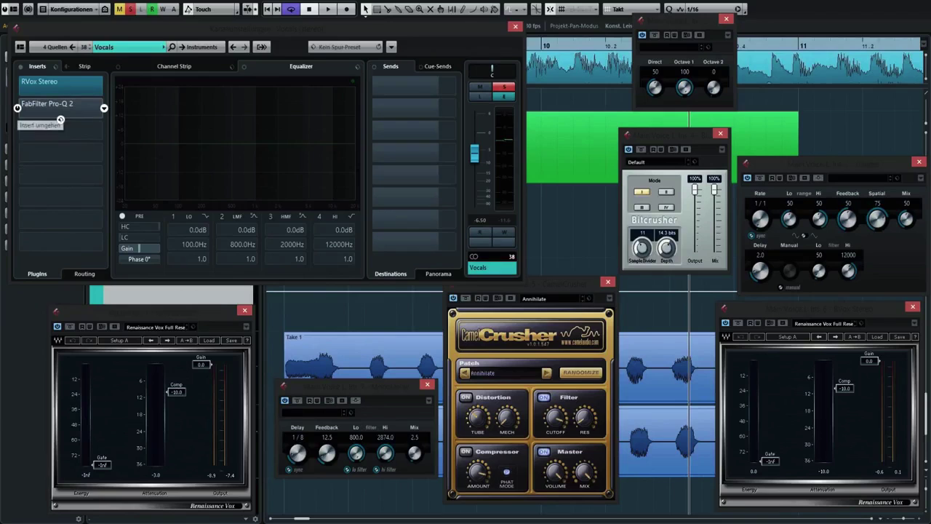
Step: Activate the FabFilter Pro-Q 2 insert on the Vocals group and open its window to examine the EQ bands
click(61, 117)
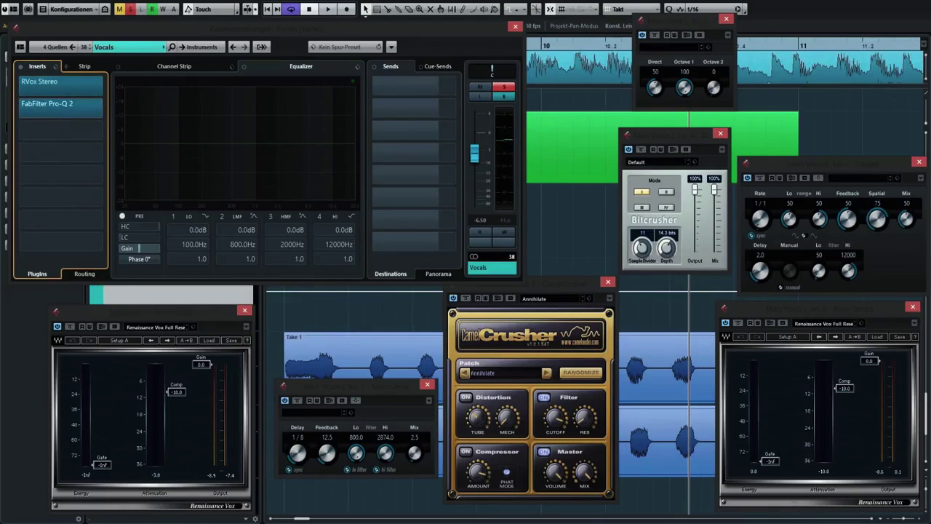
mouse_move(60, 118)
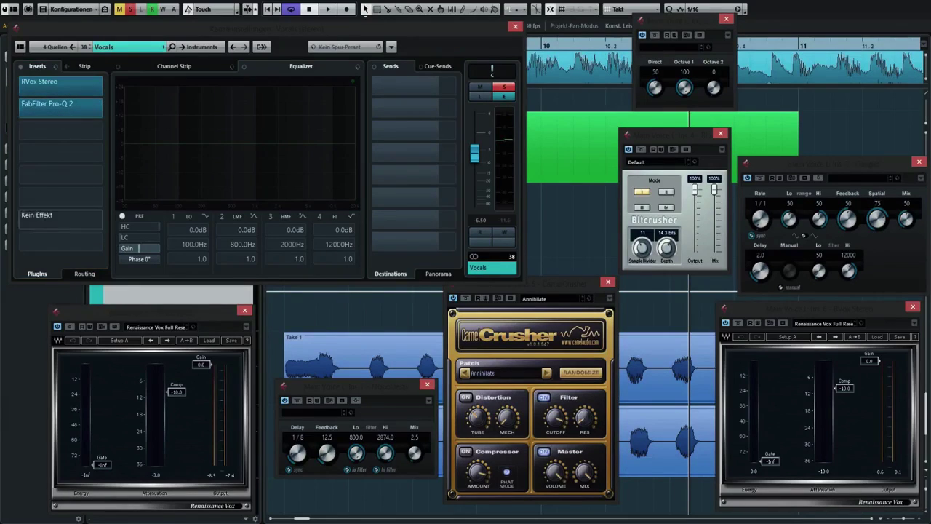
drag(240, 111, 390, 141)
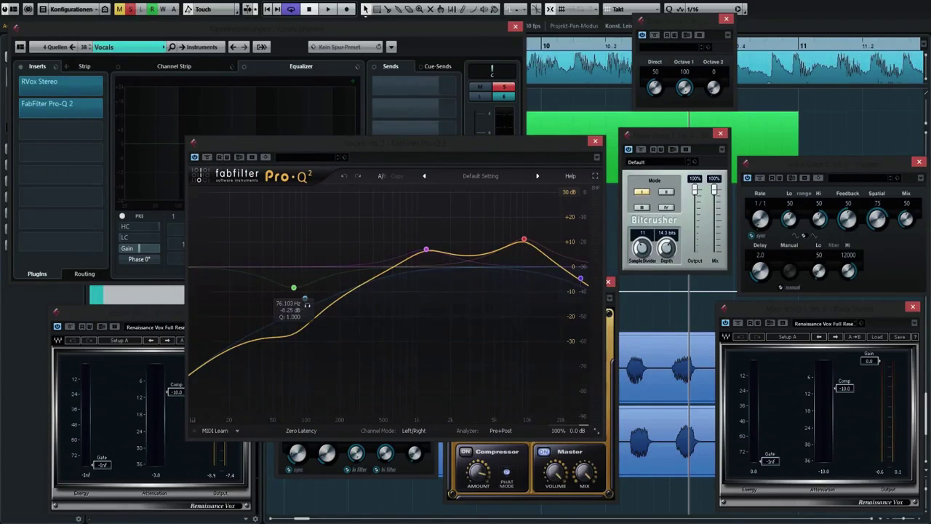
click(293, 287)
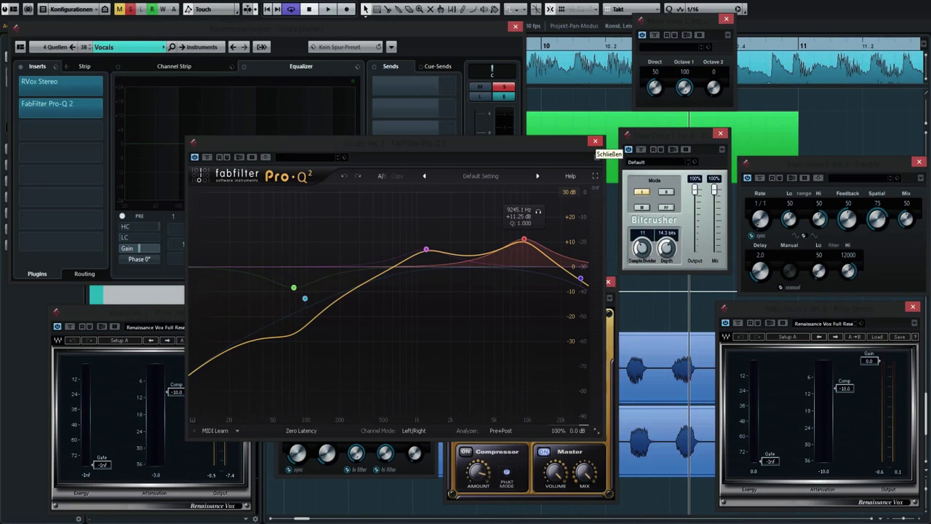
click(595, 141)
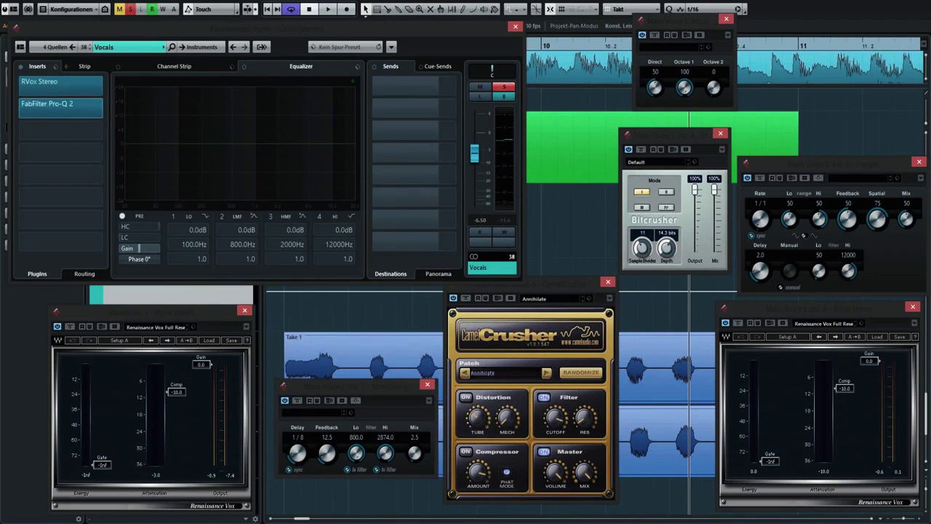
Step: Reopen the Vocals group's FabFilter Pro-Q 2, place its window clear of the BitCrusher plug-in, and audition the loop
click(61, 108)
drag(502, 143, 412, 168)
click(664, 364)
key(space)
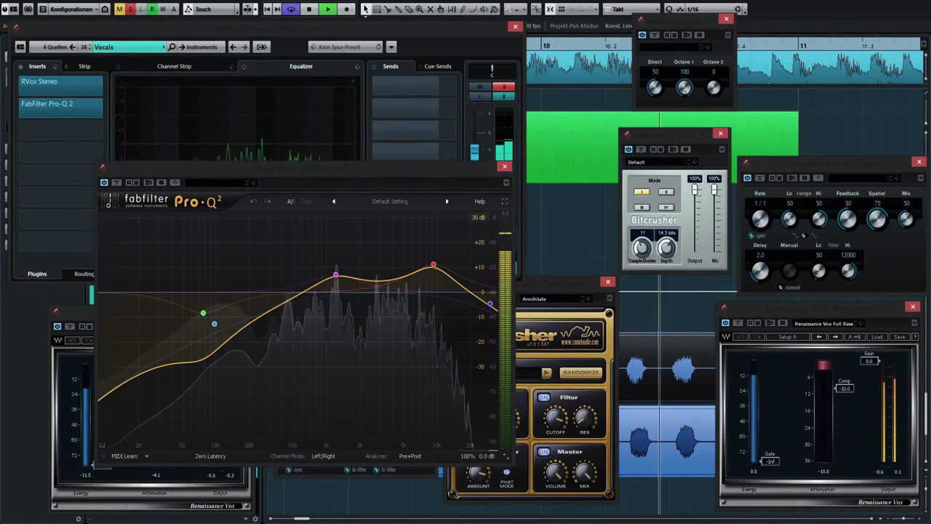
key(space)
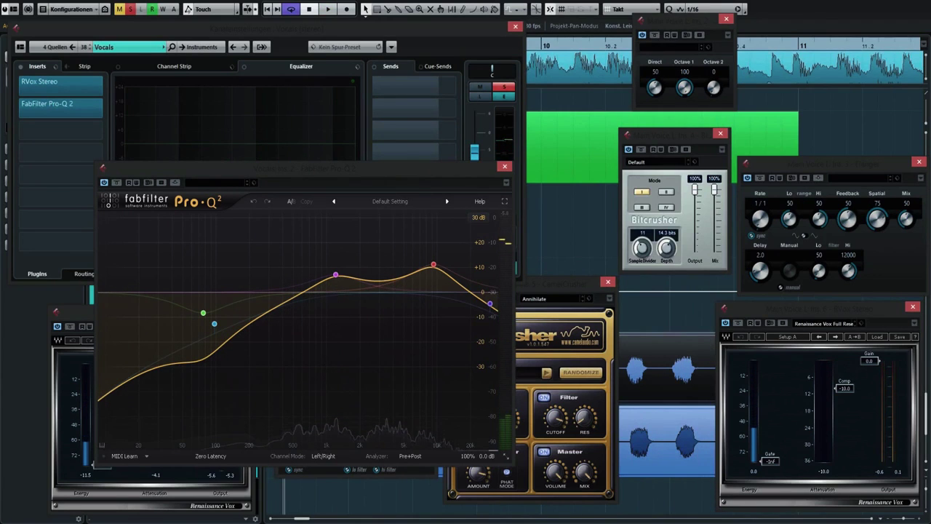
Step: Go to the short chopped Main Voice clips around bar 48, select one on Main Voice R, and audition that passage through the Vocals group effects
key(g)
key(g)
key(g)
key(g)
key(g)
key(g)
key(g)
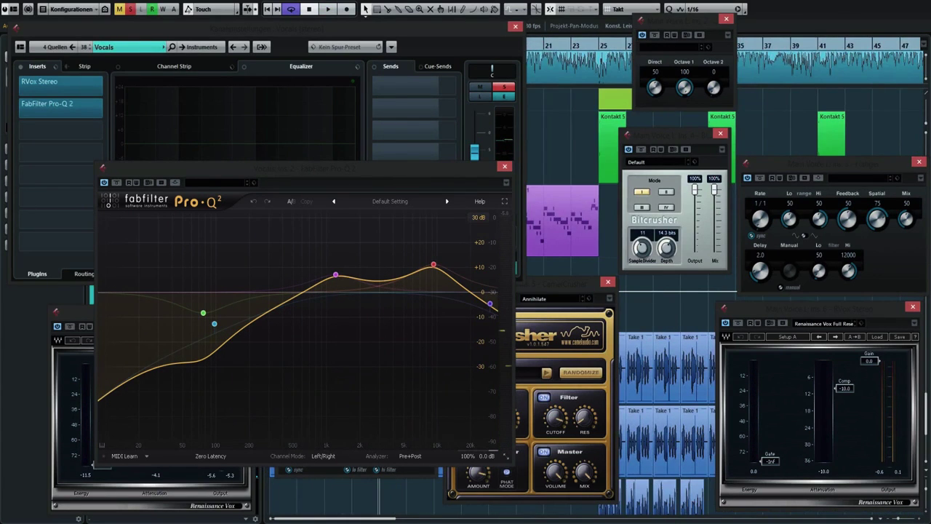
scroll(677, 287, right, 8)
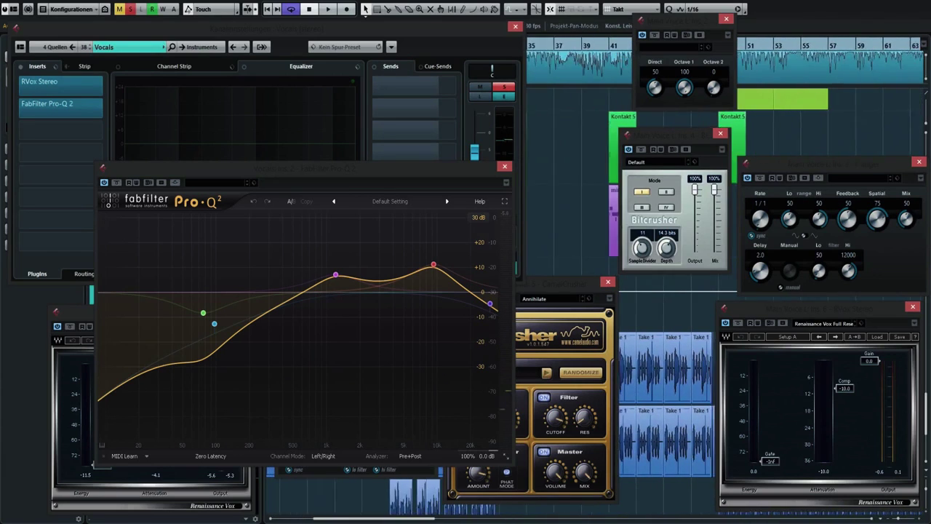
key(h)
key(h)
key(h)
key(h)
key(h)
key(h)
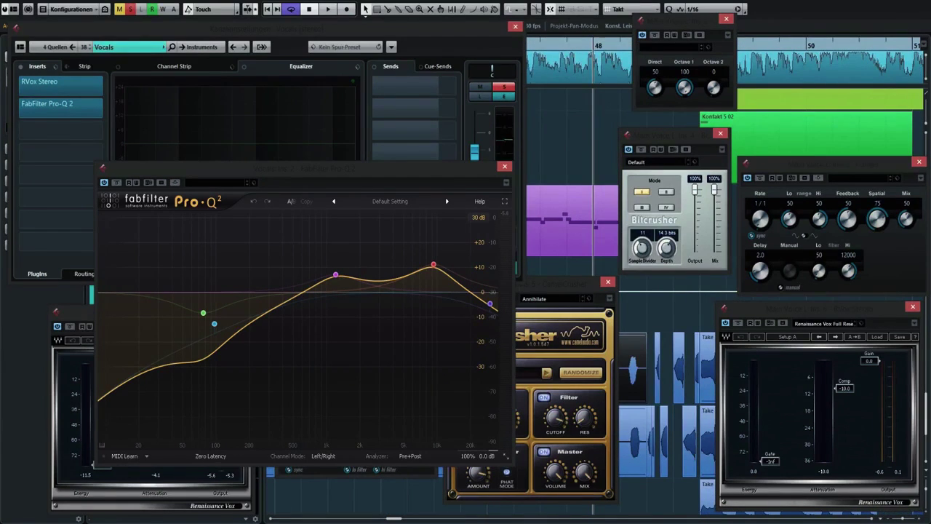
key(Down)
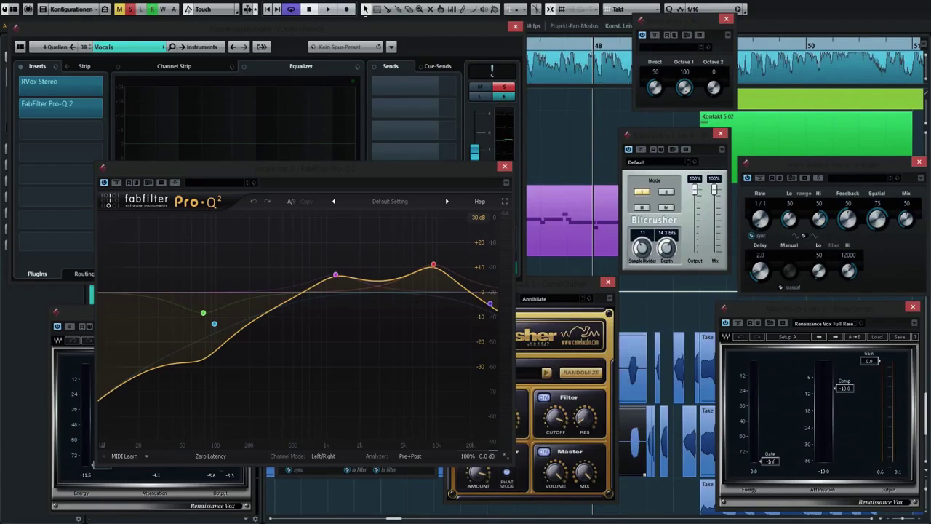
key(Up)
key(Down)
key(space)
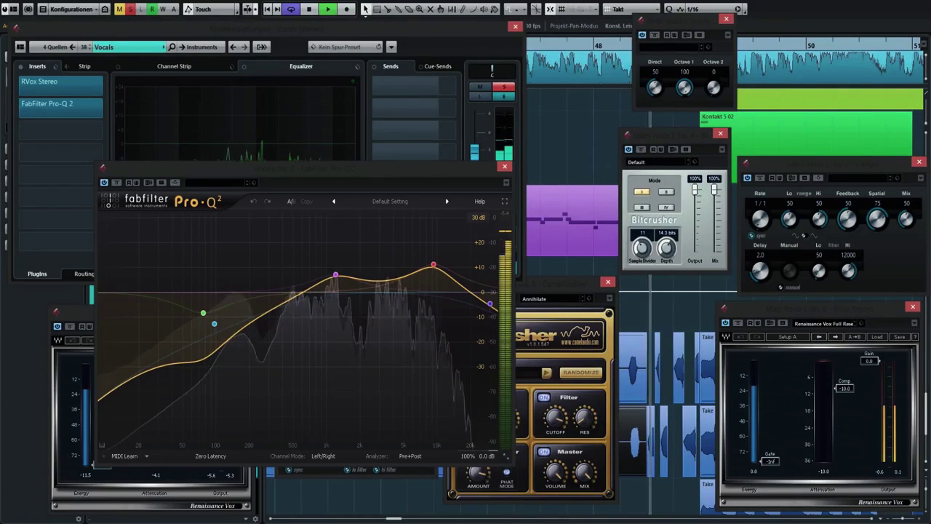